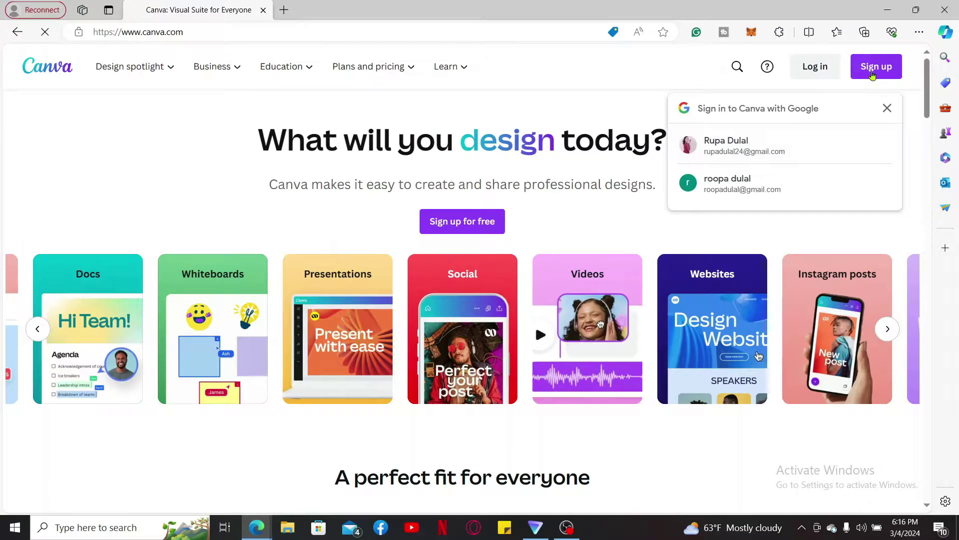
# Sign up for Canva with Google, choosing the first listed Google account.
pyautogui.click(879, 68)
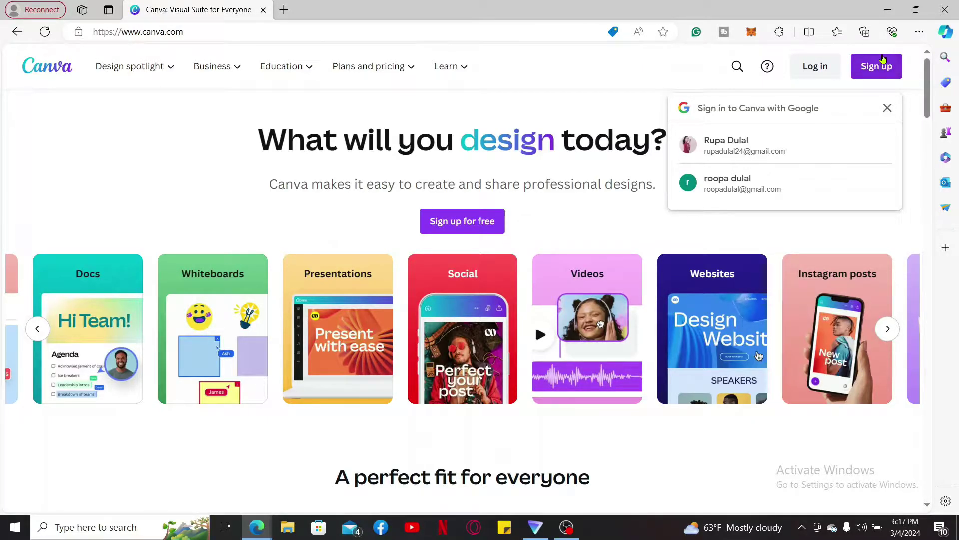
pyautogui.click(885, 59)
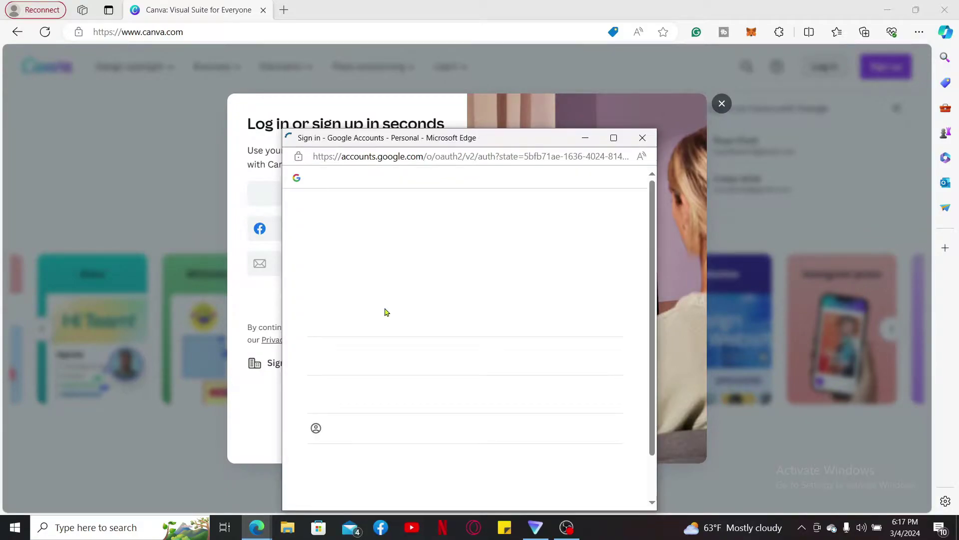
pyautogui.scroll(-3, 529, 260)
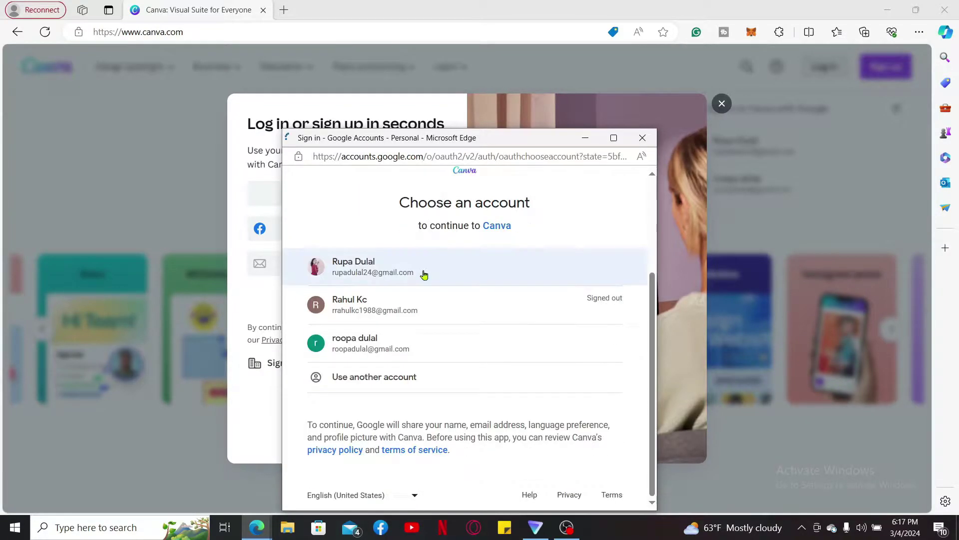
pyautogui.click(405, 270)
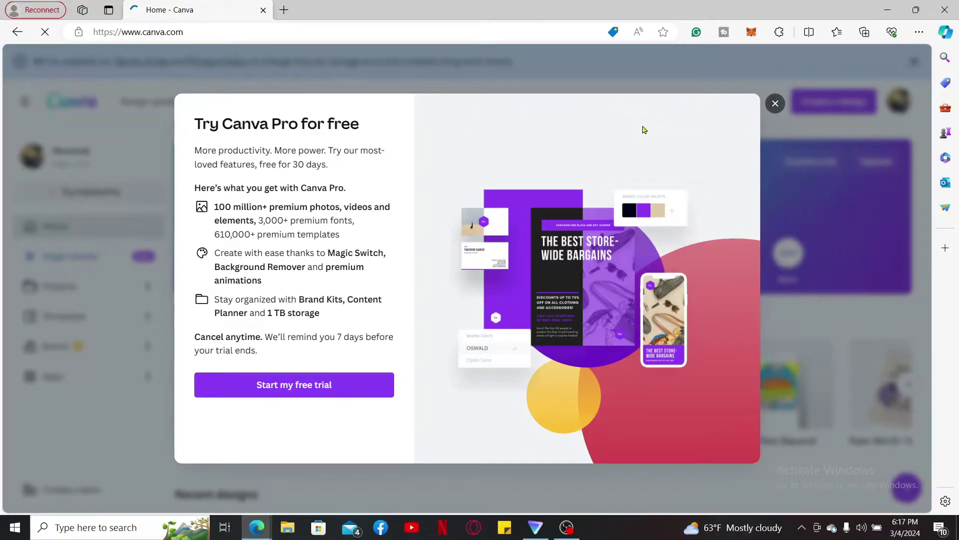
# View the yearly and monthly plans of the Canva Pro free trial and dismiss the offer.
pyautogui.click(283, 389)
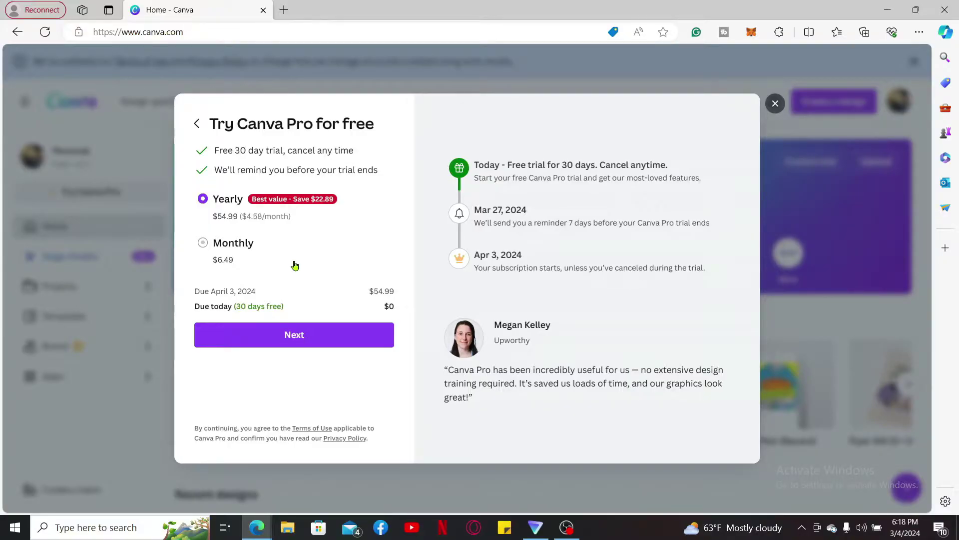
pyautogui.press('Escape')
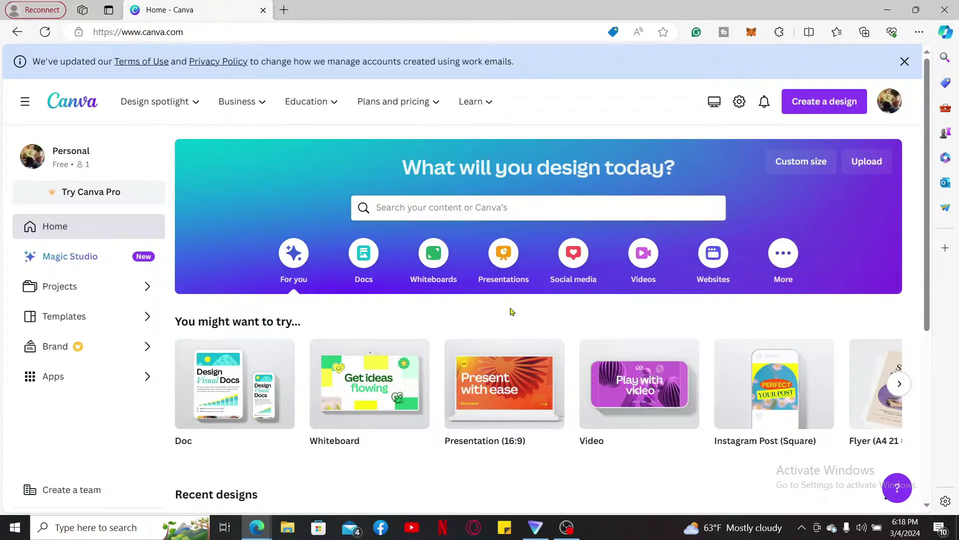
# Browse to the Whiteboard templates from the home page search suggestions and return to the home page.
pyautogui.scroll(-3, 511, 308)
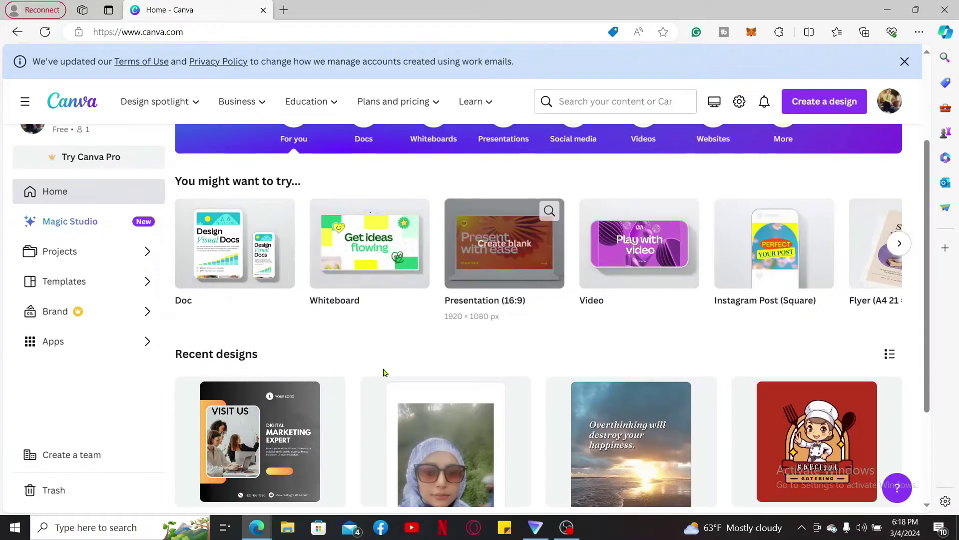
pyautogui.scroll(-3, 438, 324)
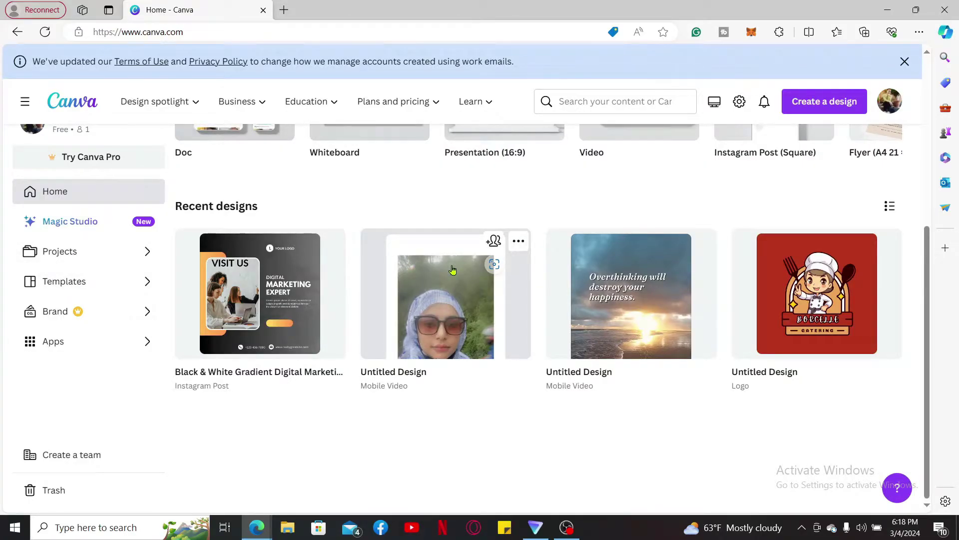
pyautogui.scroll(5, 575, 396)
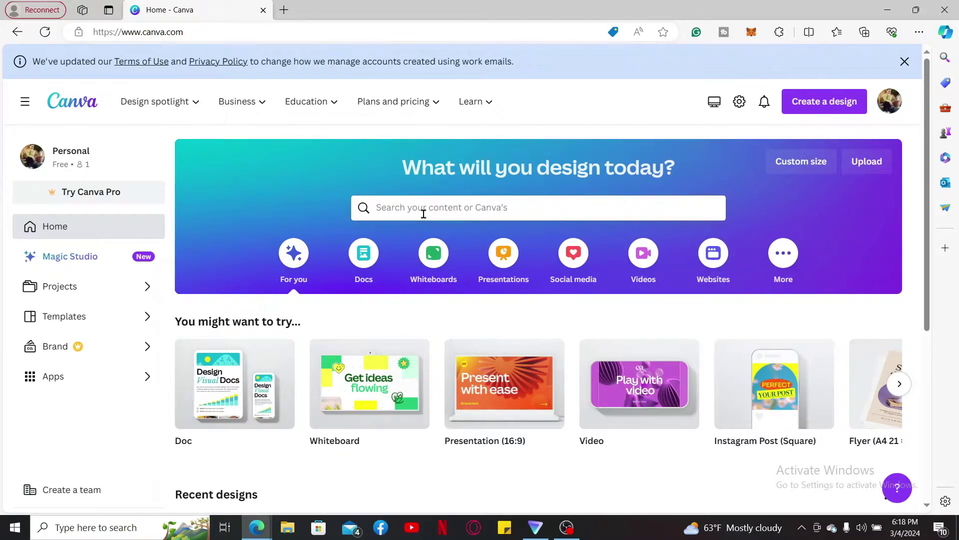
pyautogui.click(446, 206)
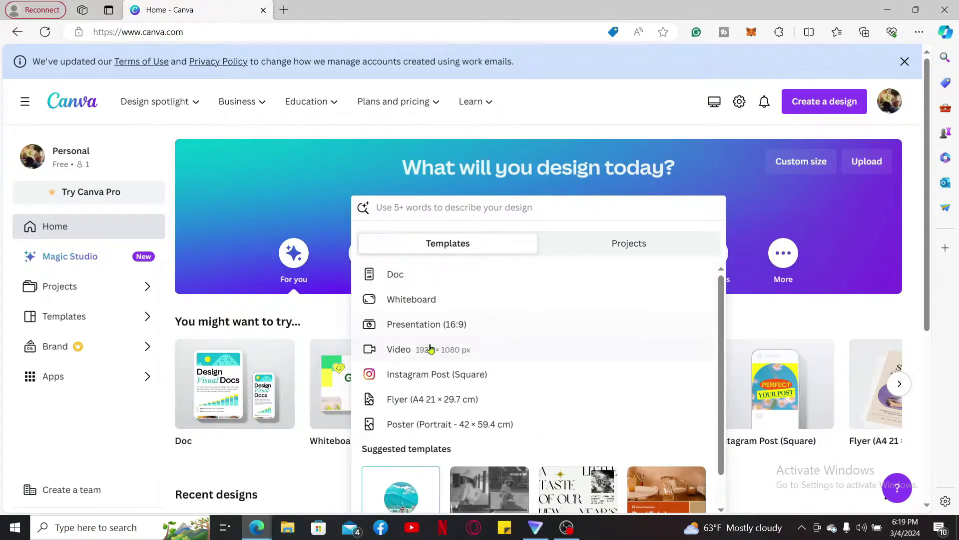
pyautogui.click(427, 299)
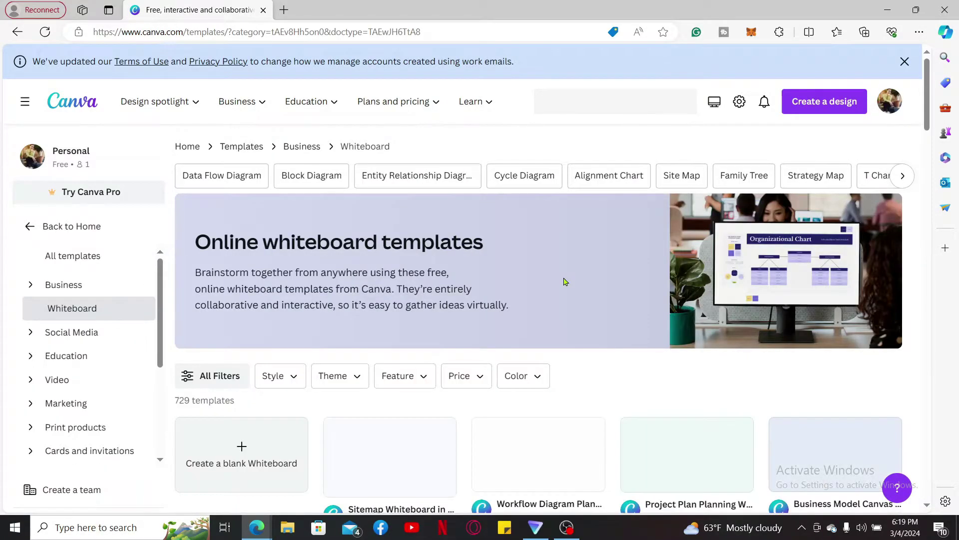
pyautogui.click(74, 229)
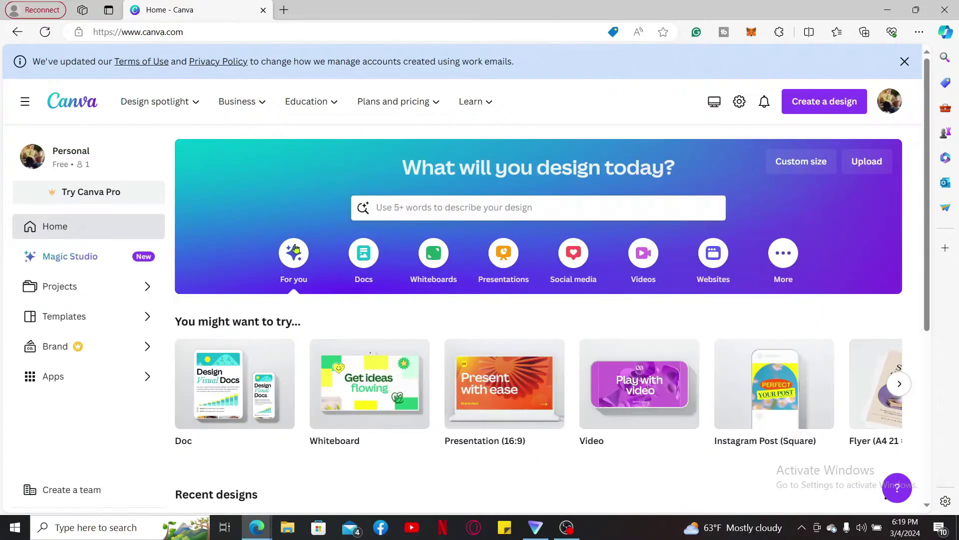
pyautogui.scroll(-3, 445, 310)
pyautogui.scroll(3, 454, 336)
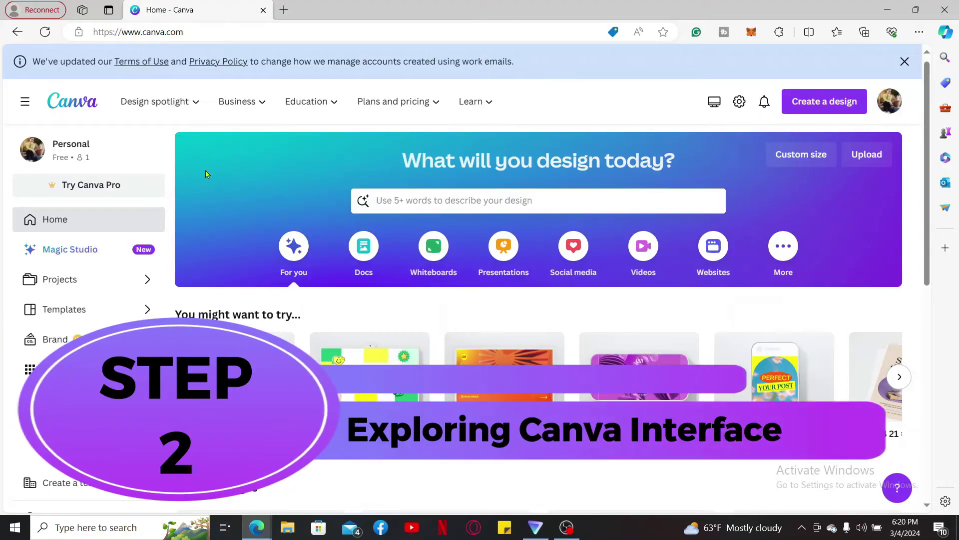
pyautogui.scroll(1, 207, 173)
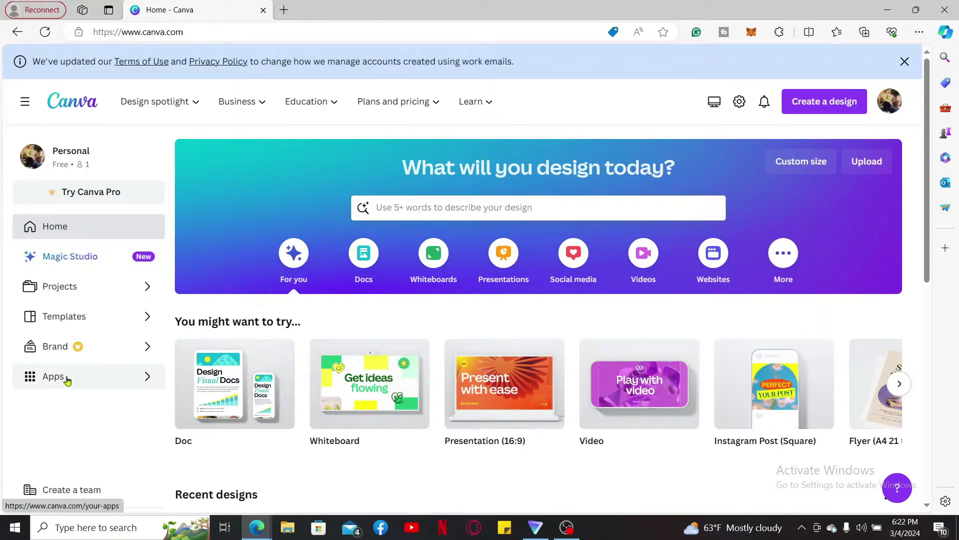
# Open the Borcelle Catering chef logo from the recent designs and go through the editor's introductory tour.
pyautogui.moveTo(418, 348)
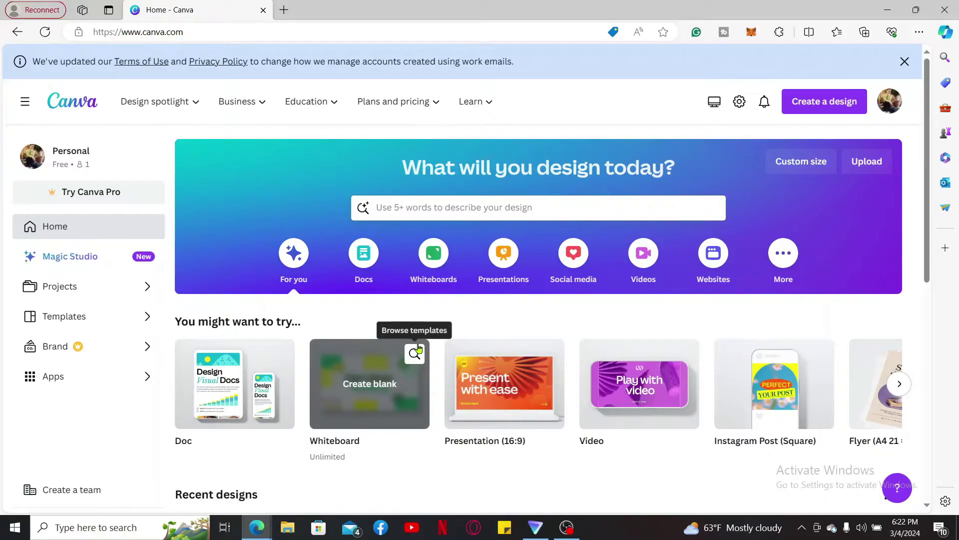
pyautogui.scroll(-10, 418, 349)
pyautogui.click(270, 315)
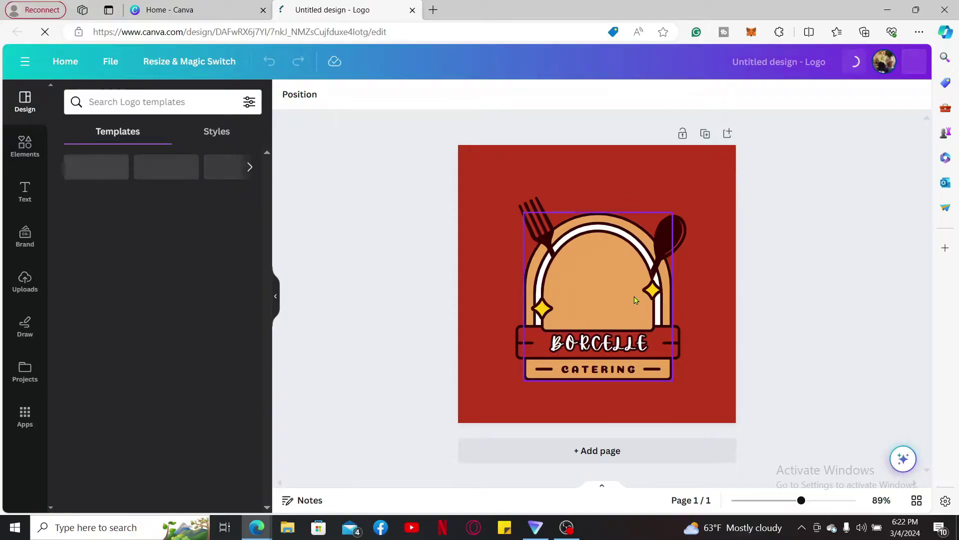
pyautogui.click(601, 286)
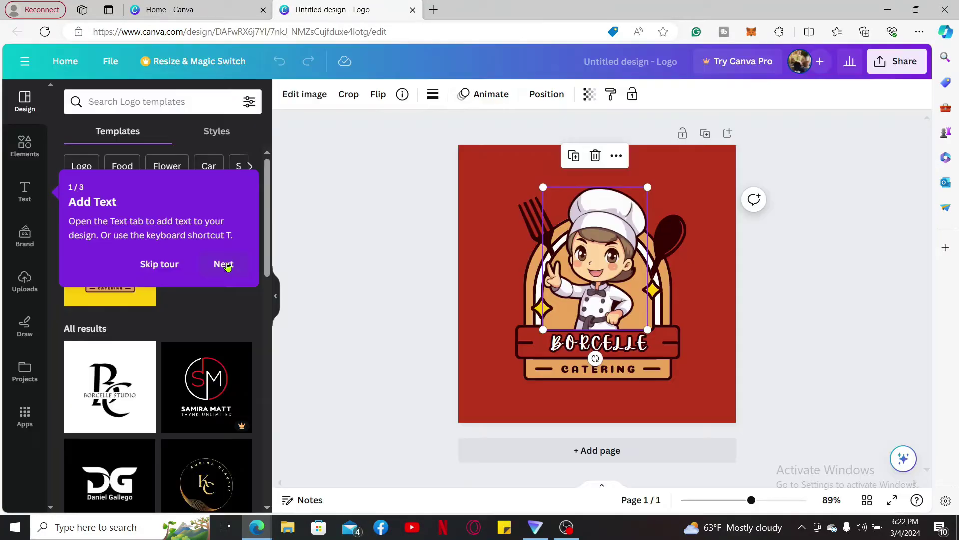
pyautogui.click(224, 264)
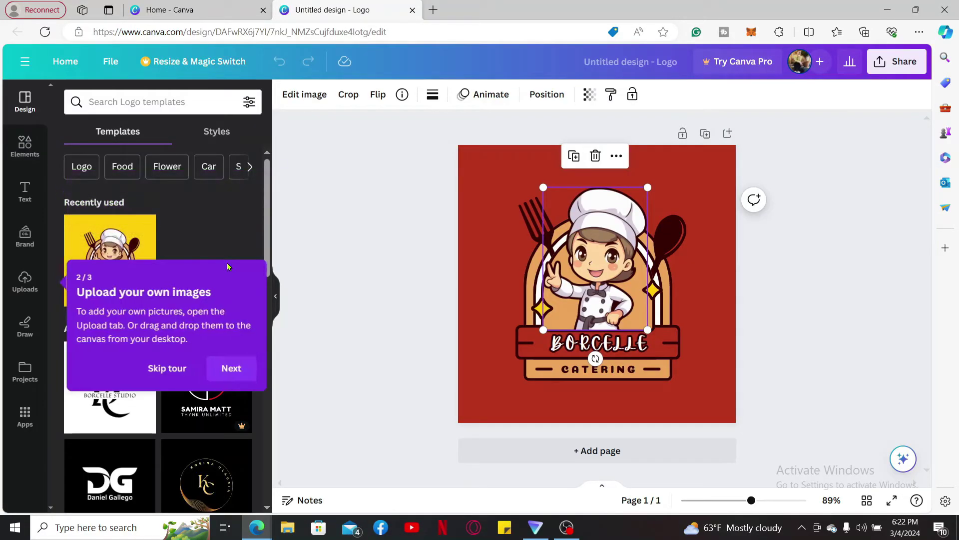
pyautogui.click(223, 368)
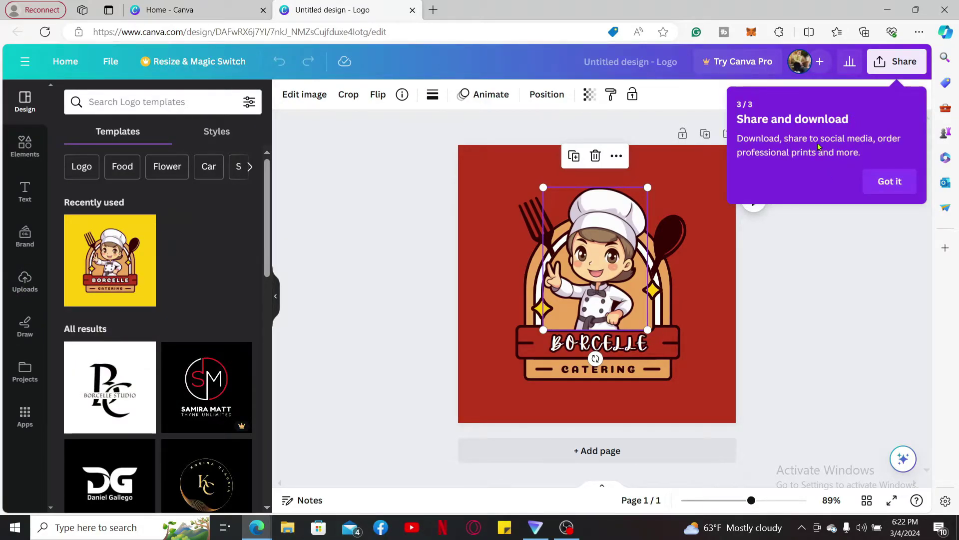
pyautogui.click(838, 281)
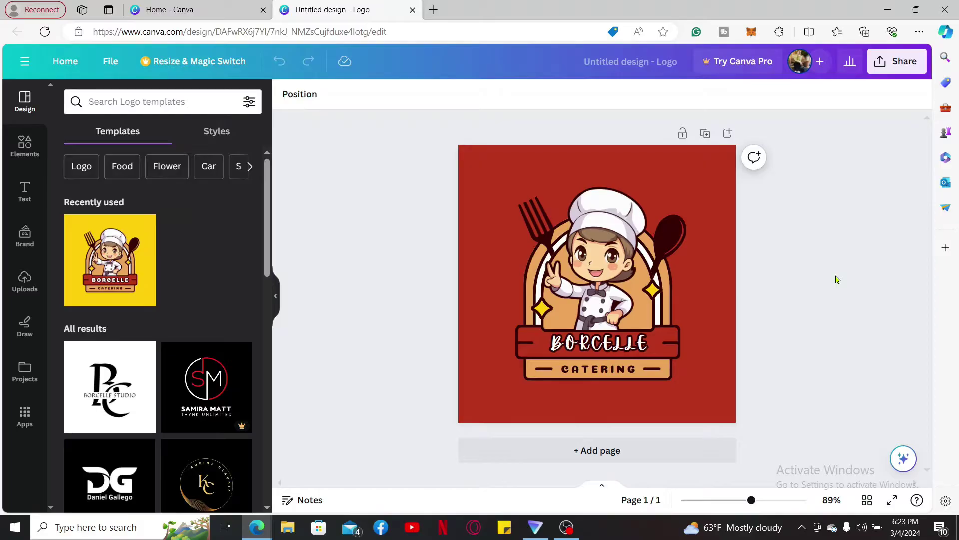
# Add the yellow COMING SOON font combination and shrink it to font size 17.3 in the logo's upper-left corner.
pyautogui.click(25, 145)
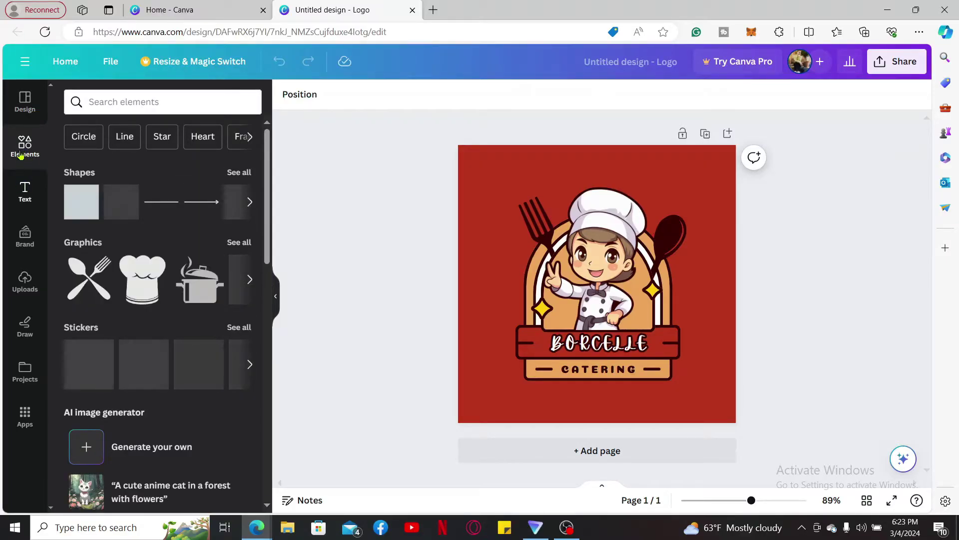
pyautogui.moveTo(105, 275); pyautogui.dragTo(411, 336)
pyautogui.click(25, 192)
pyautogui.moveTo(534, 291); pyautogui.dragTo(532, 160)
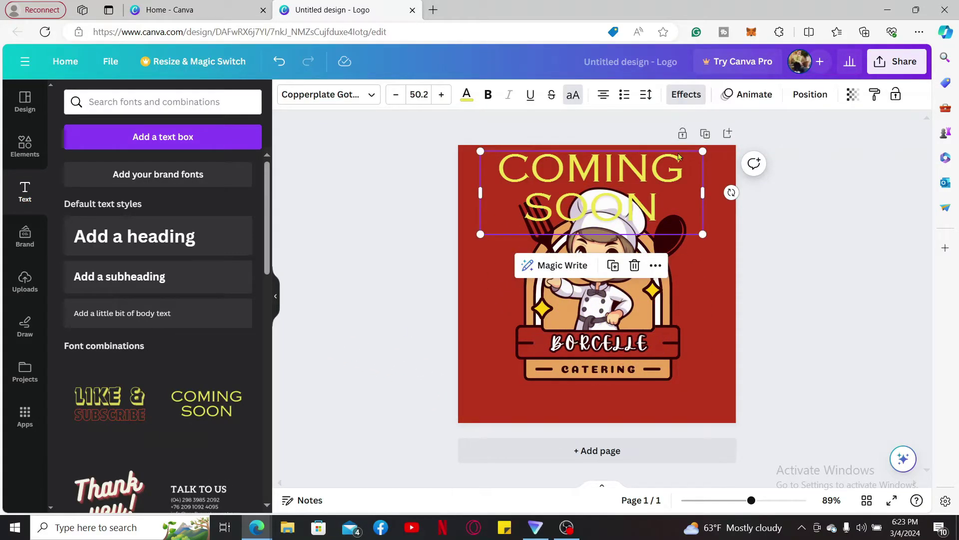
pyautogui.moveTo(702, 151); pyautogui.dragTo(516, 212)
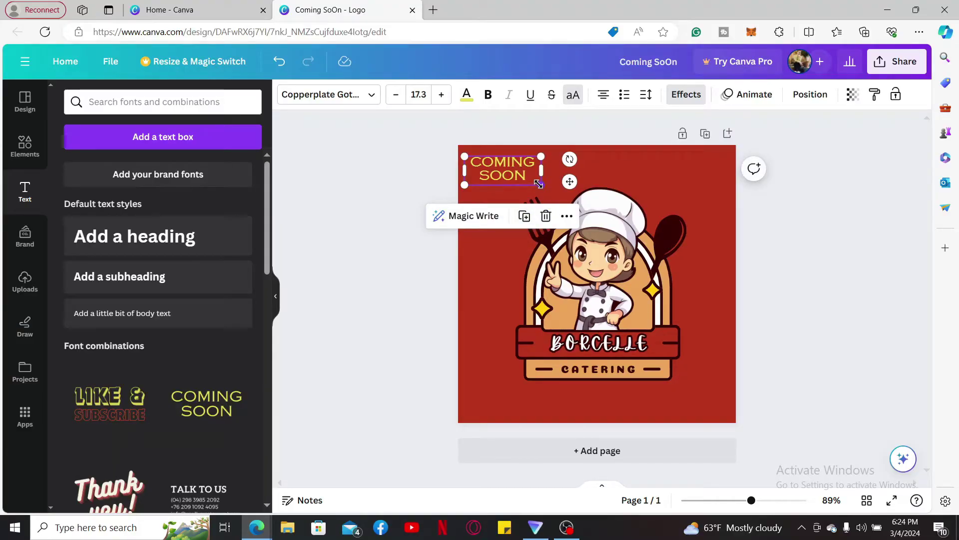
pyautogui.click(838, 275)
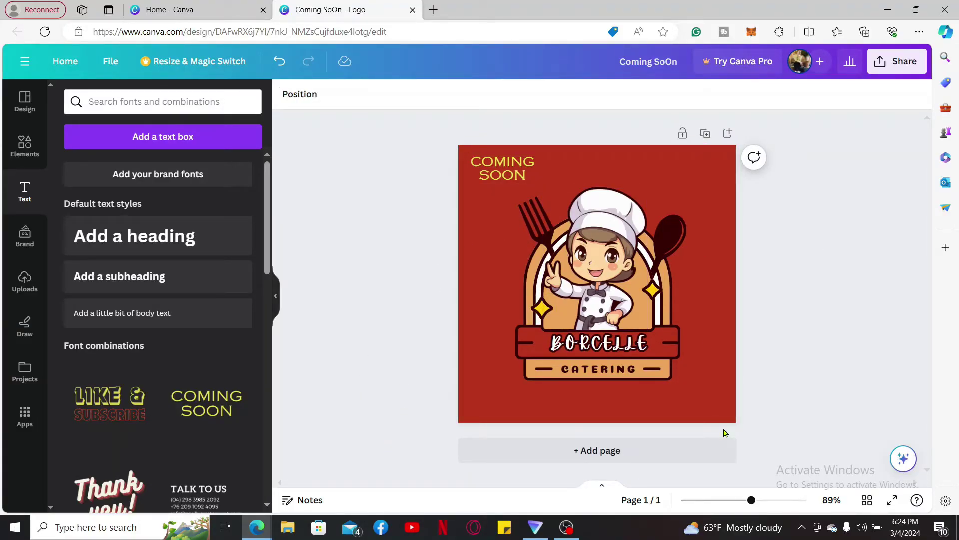
# Download the logo design as a JPG file.
pyautogui.click(894, 72)
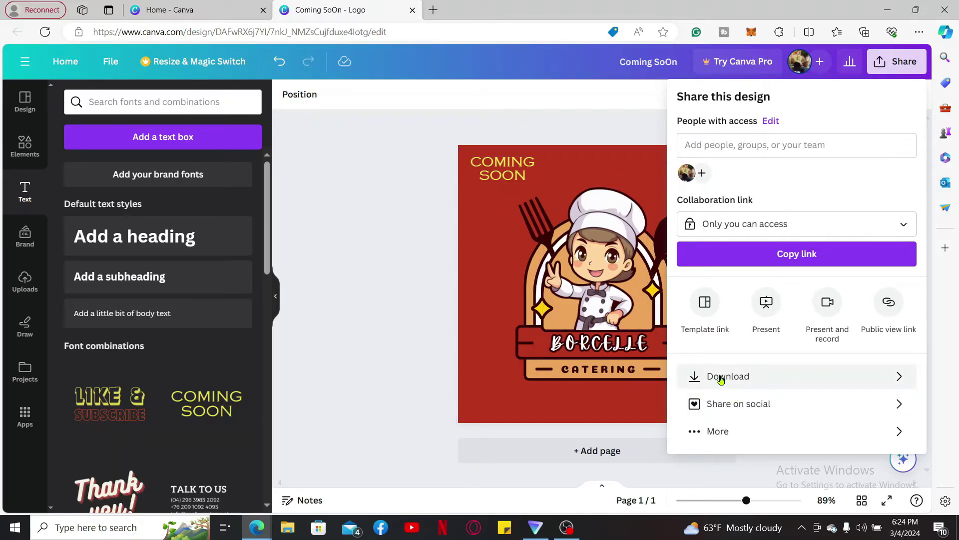
pyautogui.click(749, 379)
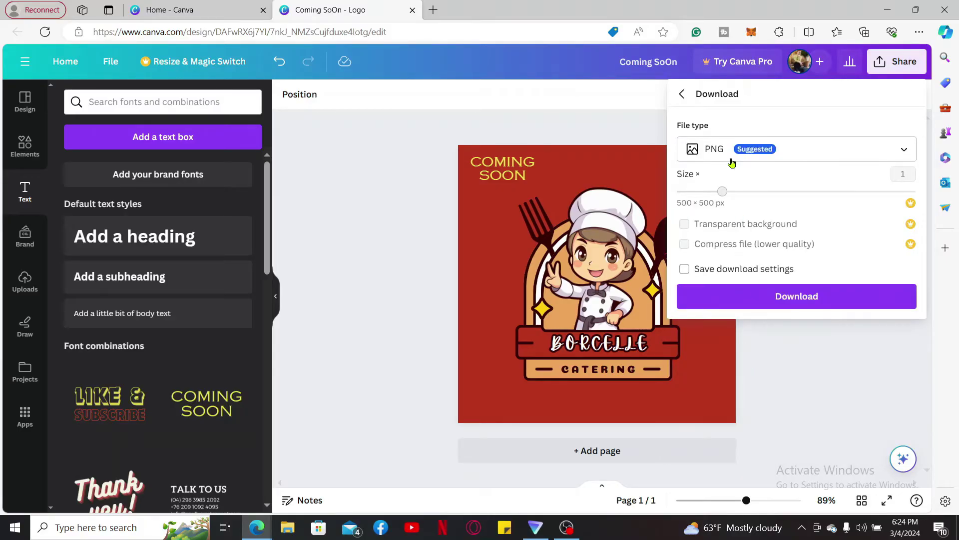
pyautogui.click(897, 150)
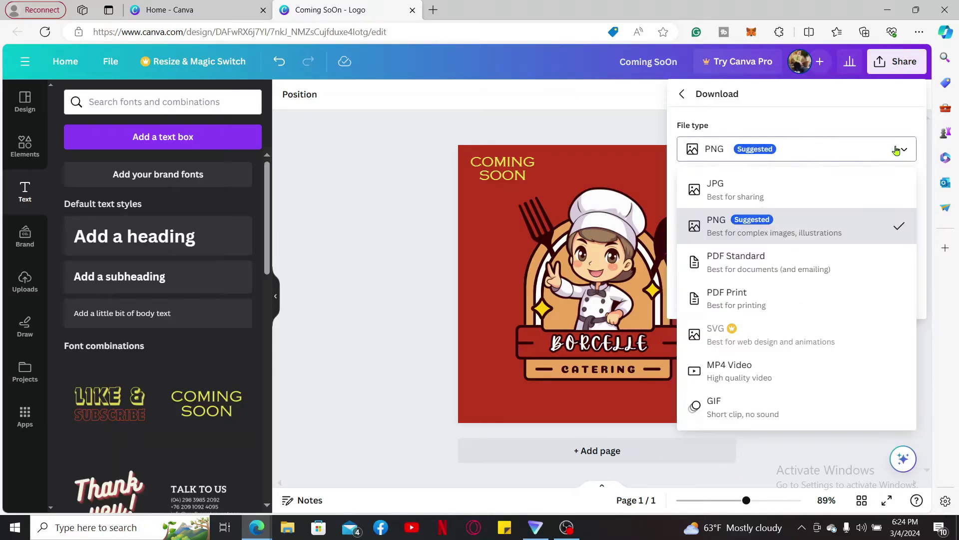
pyautogui.click(745, 185)
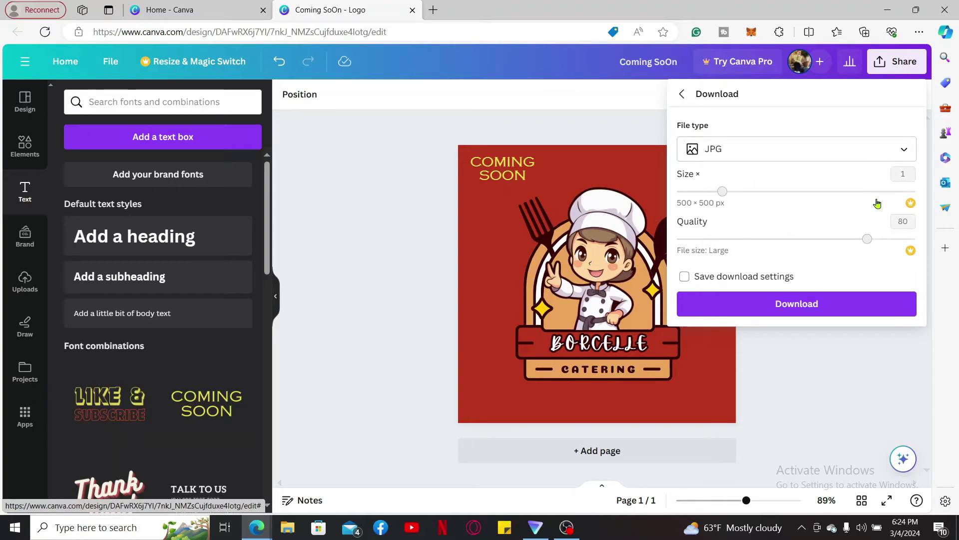
pyautogui.click(820, 306)
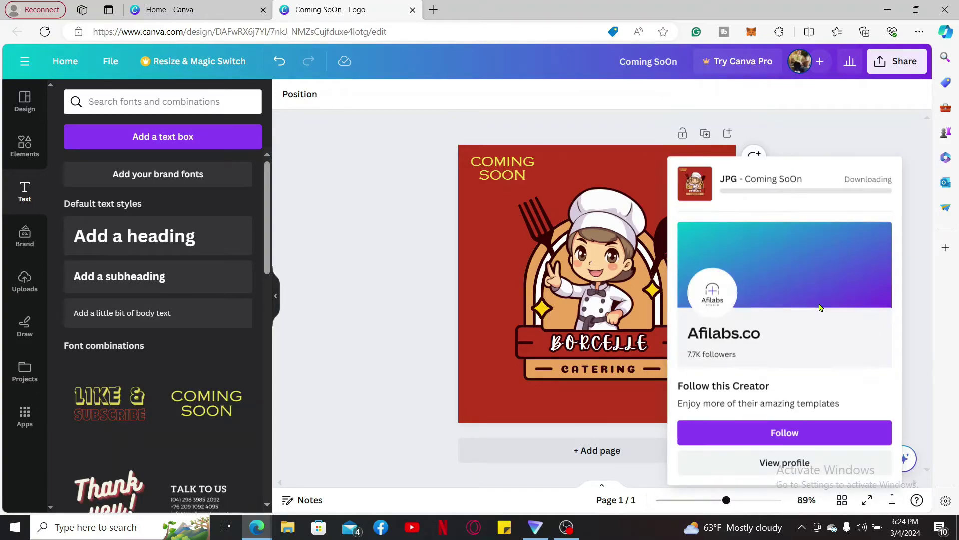
# Return to the Canva home page from the editor and dismiss the Canva Pro trial offer.
pyautogui.click(62, 61)
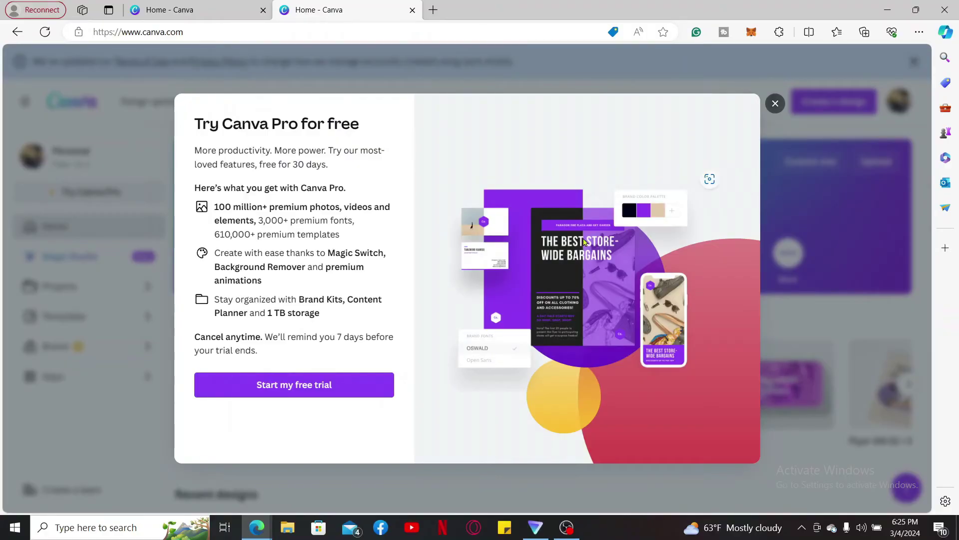
pyautogui.click(796, 181)
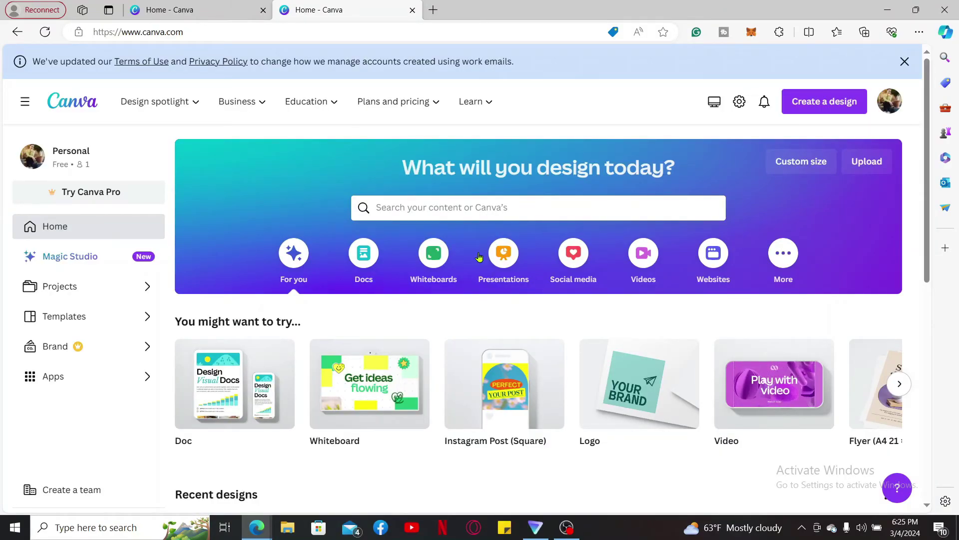
# Look over the recent designs on the home page and minimize the browser window.
pyautogui.scroll(-9, 504, 238)
pyautogui.scroll(-1, 477, 317)
pyautogui.scroll(4, 477, 317)
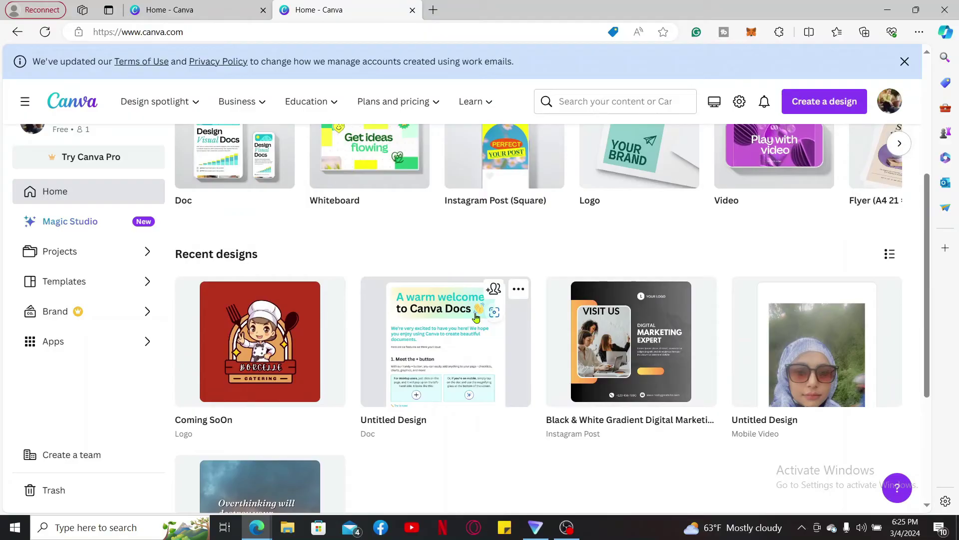
pyautogui.scroll(5, 477, 317)
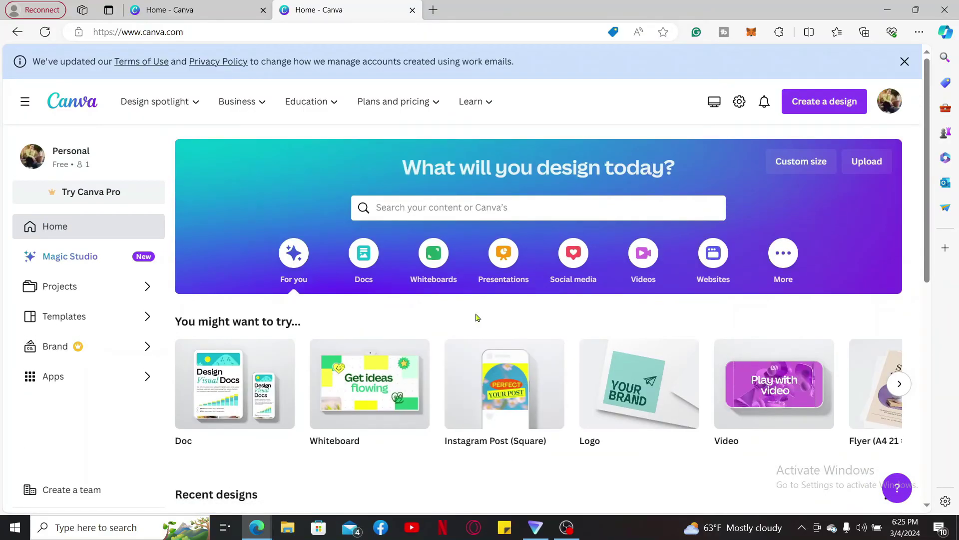
pyautogui.click(886, 10)
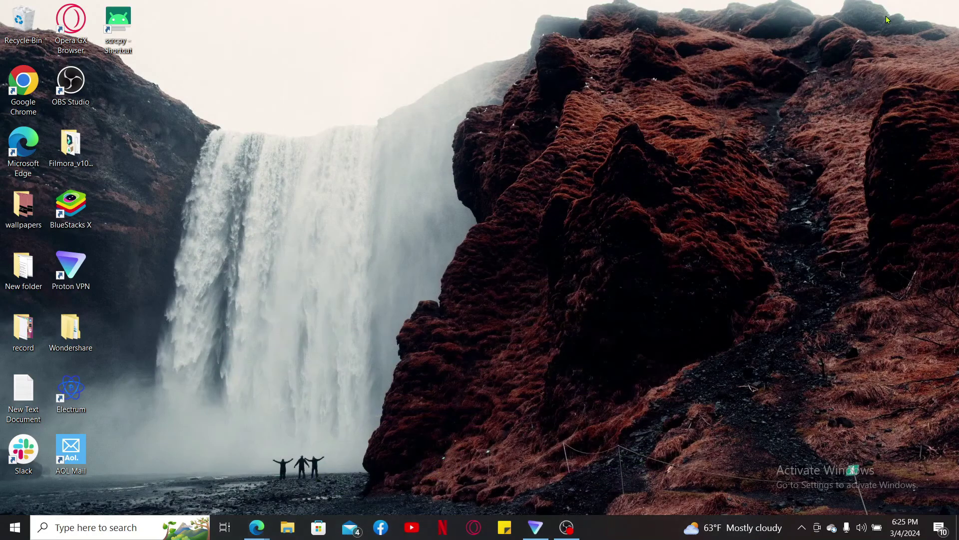